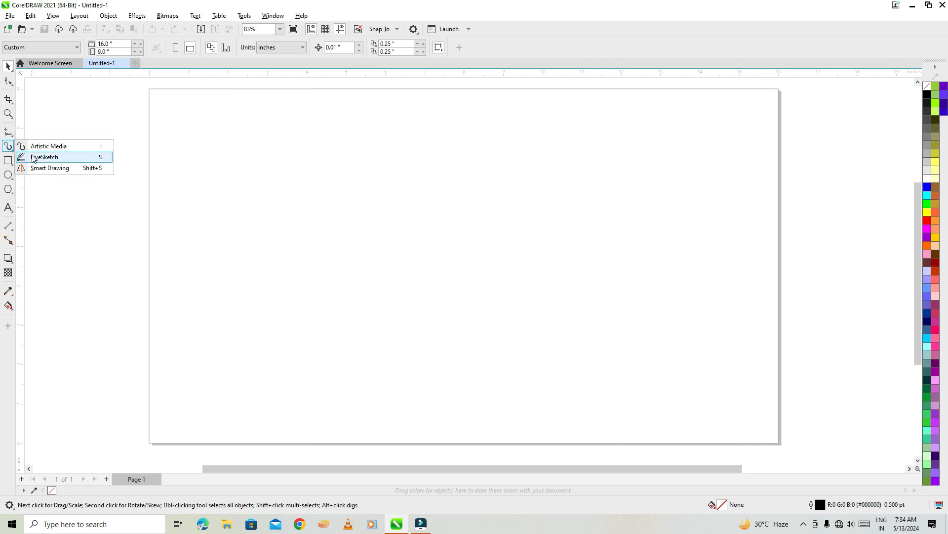
Draw an open six-segment zigzag about 6.49 in wide and 2.35 in high with the Pen tool and move it toward the page's centre
mouse_move(10, 134)
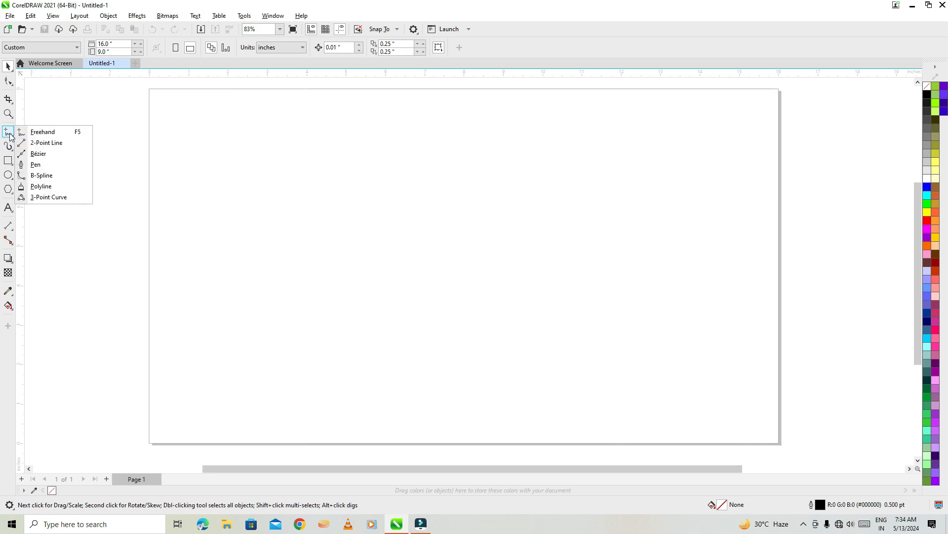
left_click(53, 168)
left_click(220, 143)
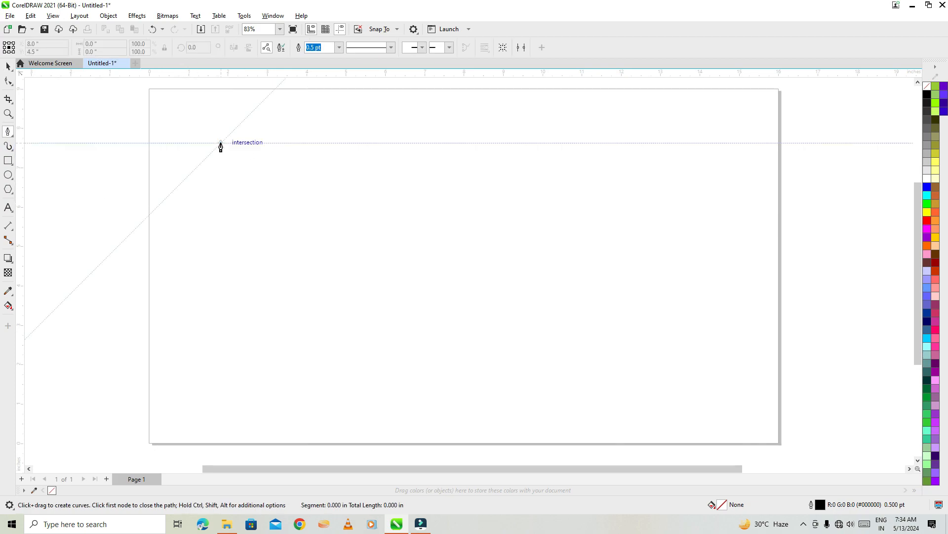
left_click(270, 192)
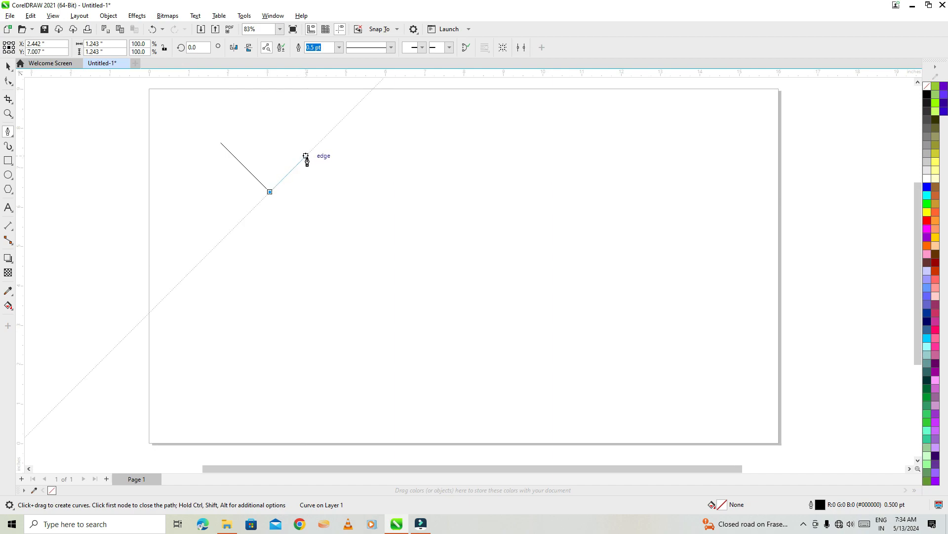
left_click(304, 159)
left_click(358, 214)
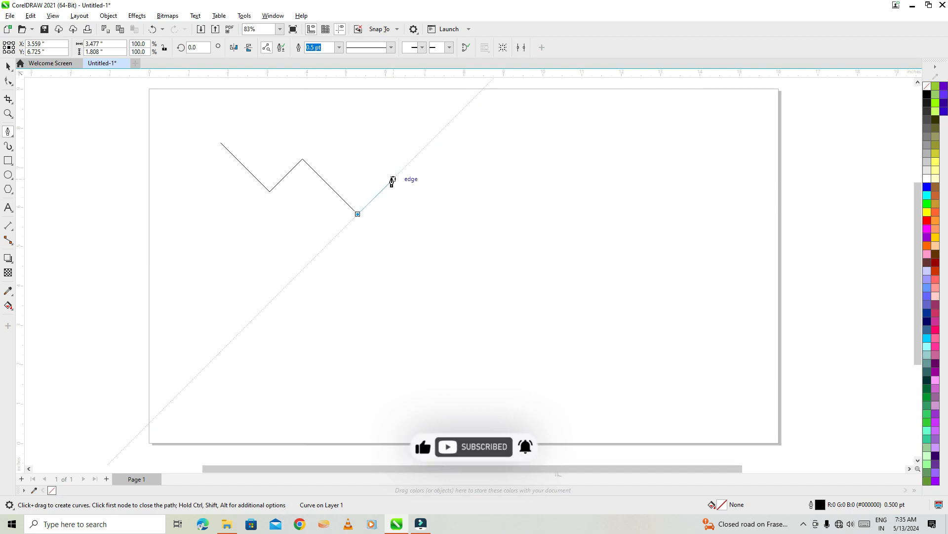
left_click(391, 181)
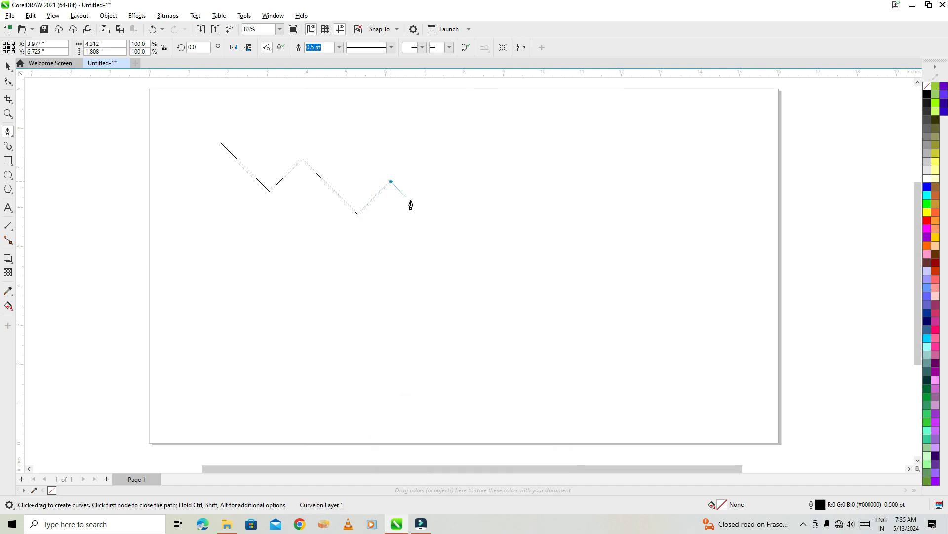
left_click(444, 236)
left_click(473, 208)
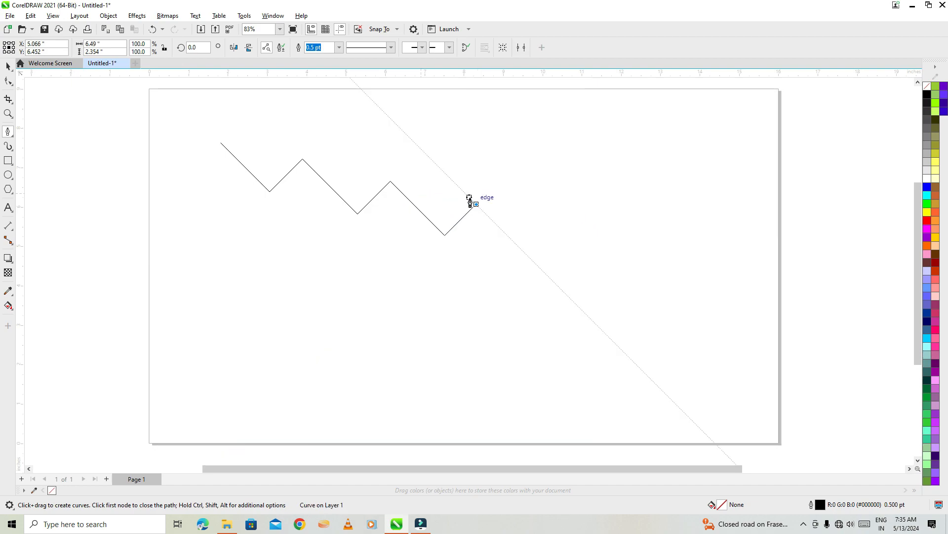
double_click(476, 205)
left_click(9, 65)
left_click_drag(348, 190, 421, 224)
Convert all of the zigzag's segments to curves and make its nodes symmetrical to form a smooth wave
left_click(8, 81)
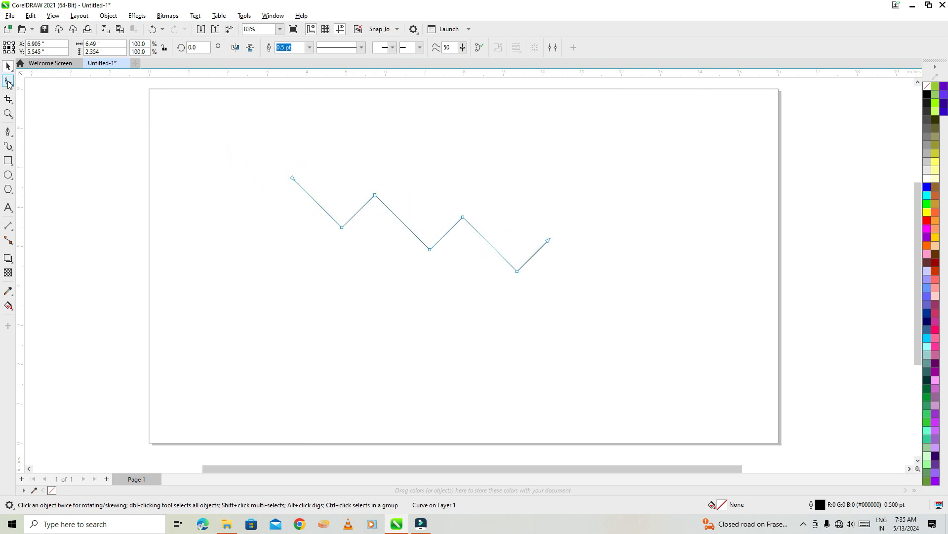
left_click_drag(247, 149, 568, 300)
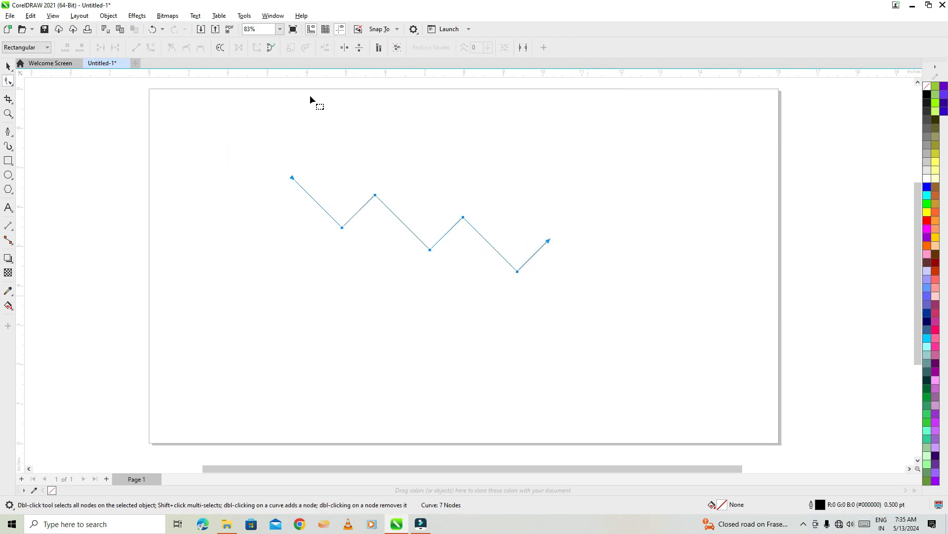
left_click(152, 47)
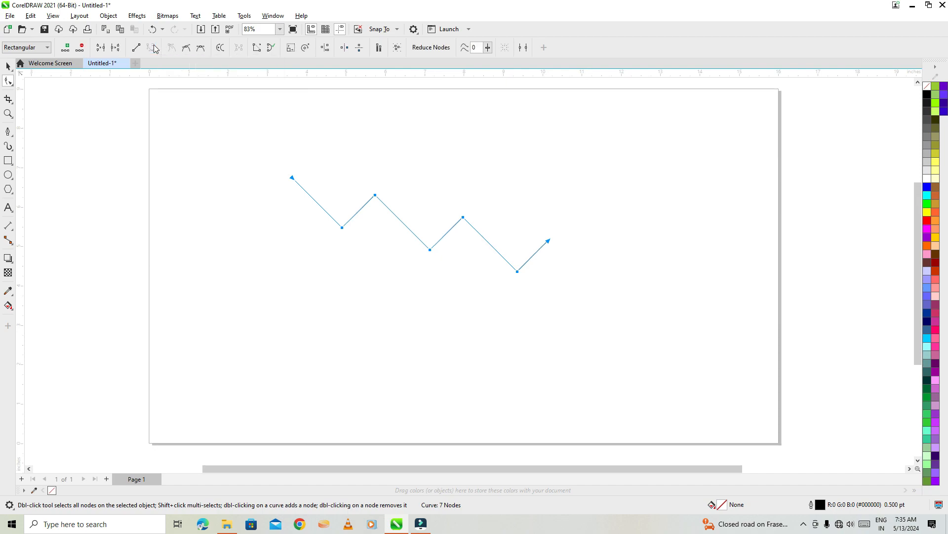
left_click(200, 47)
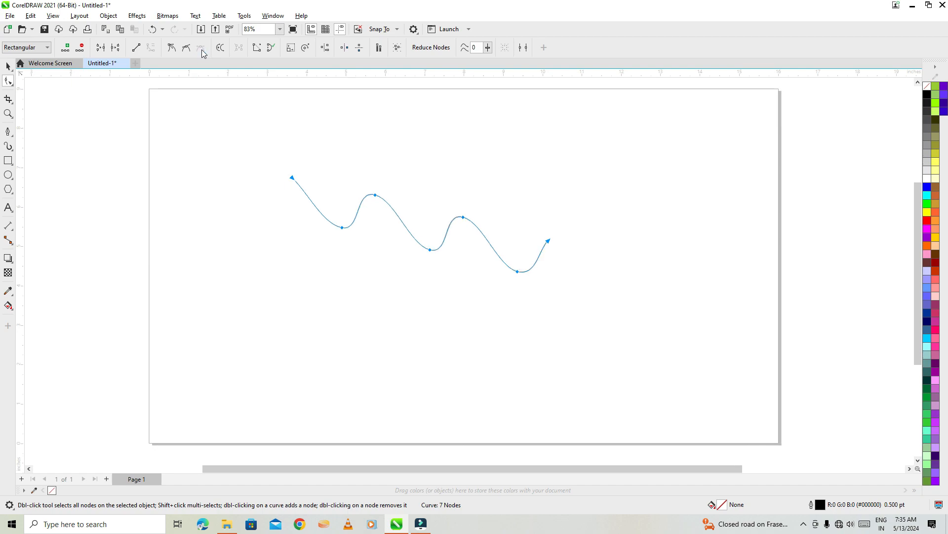
left_click(7, 66)
left_click(91, 159)
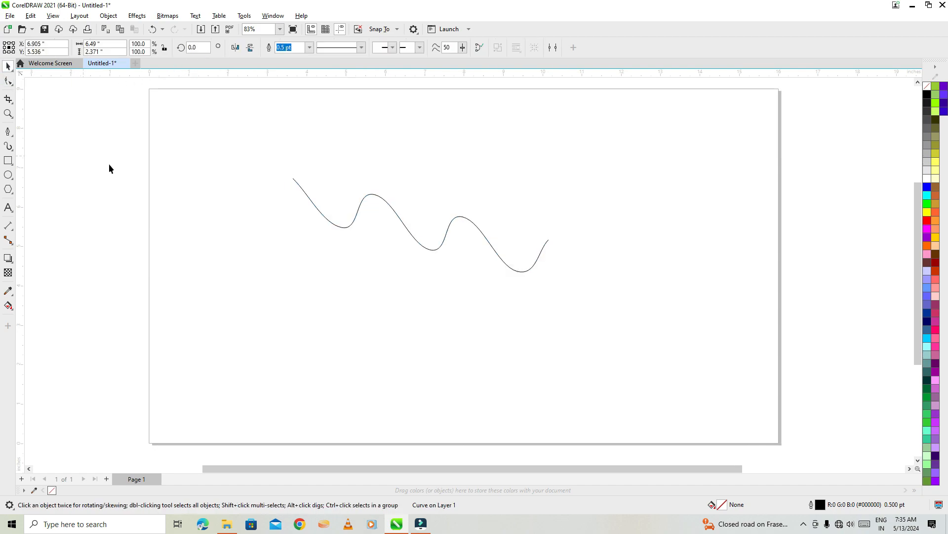
Move the wave slightly down and extrude it with depth 20 and the vanishing point at 4.921 in horizontally, 0 in vertically
left_click_drag(436, 249, 431, 255)
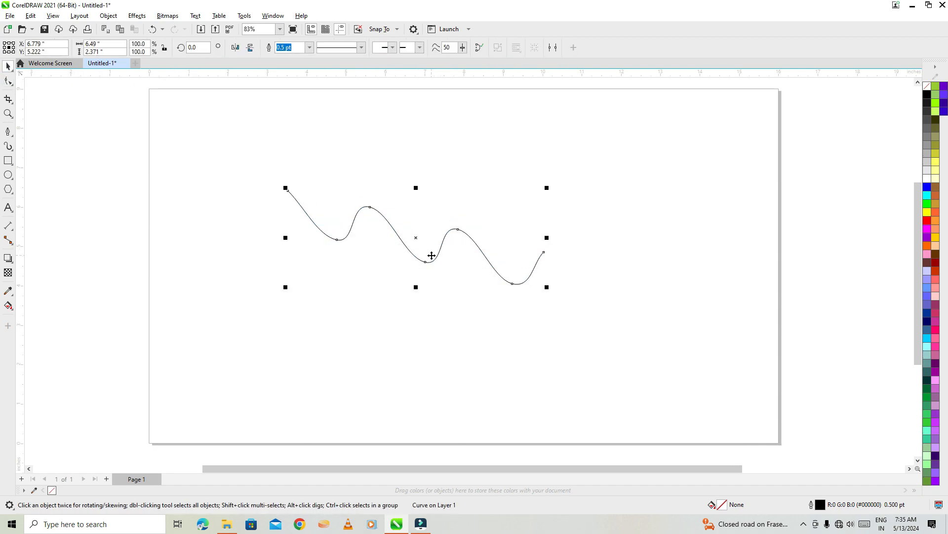
left_click(12, 265)
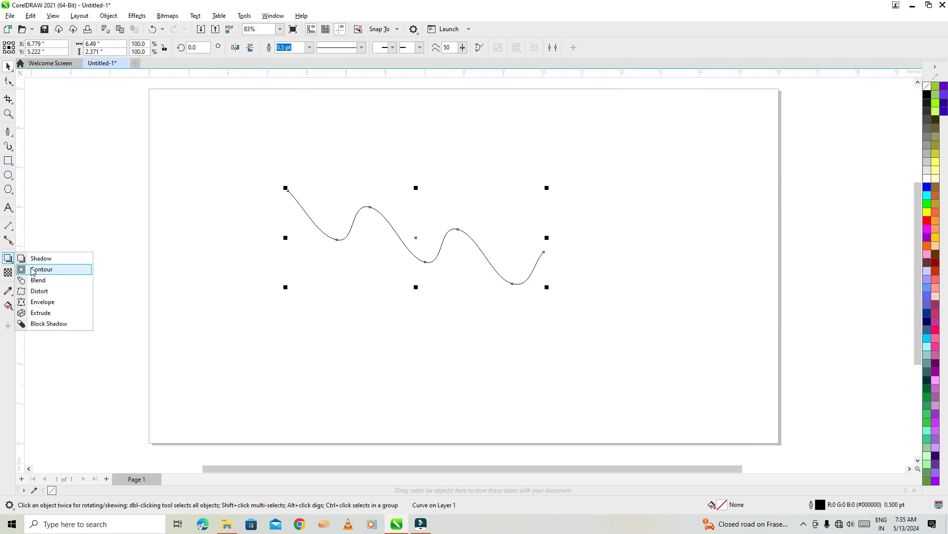
left_click(40, 312)
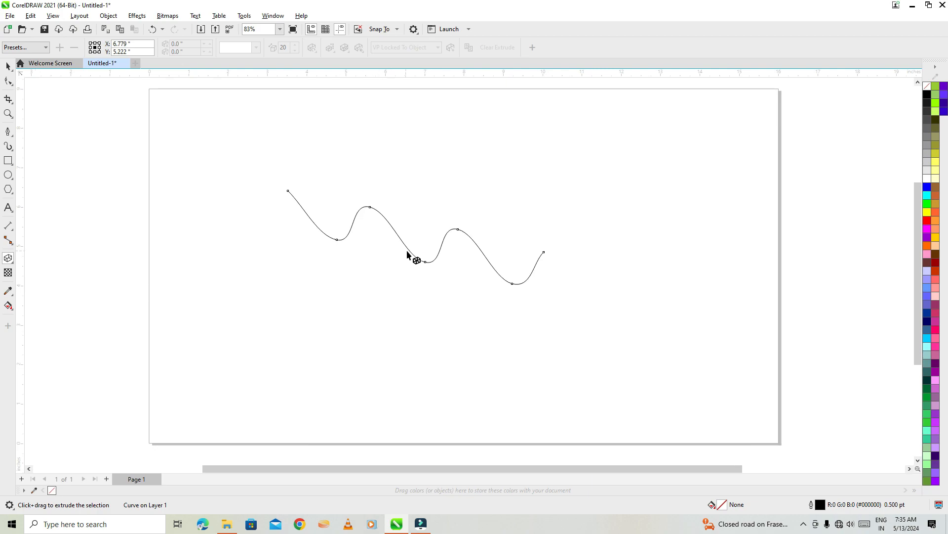
left_click_drag(415, 238, 598, 244)
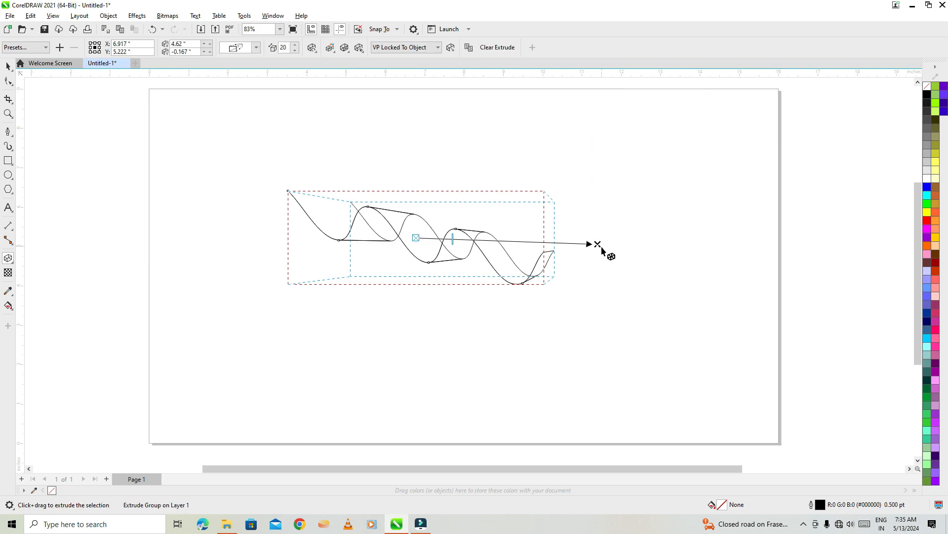
left_click_drag(599, 243, 610, 239)
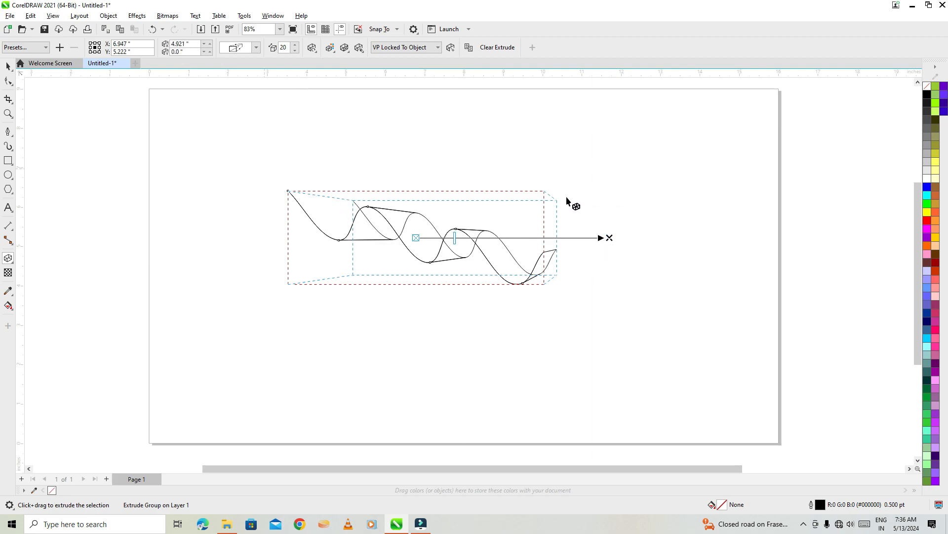
left_click(8, 66)
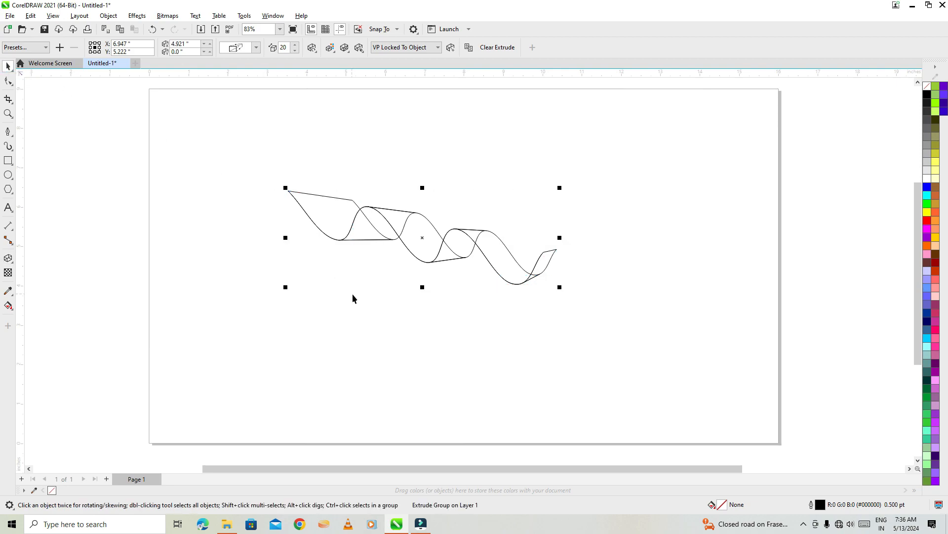
left_click(352, 279)
Break the extrude group apart and delete the separated original wave curve
scroll(405, 218, "up", 5)
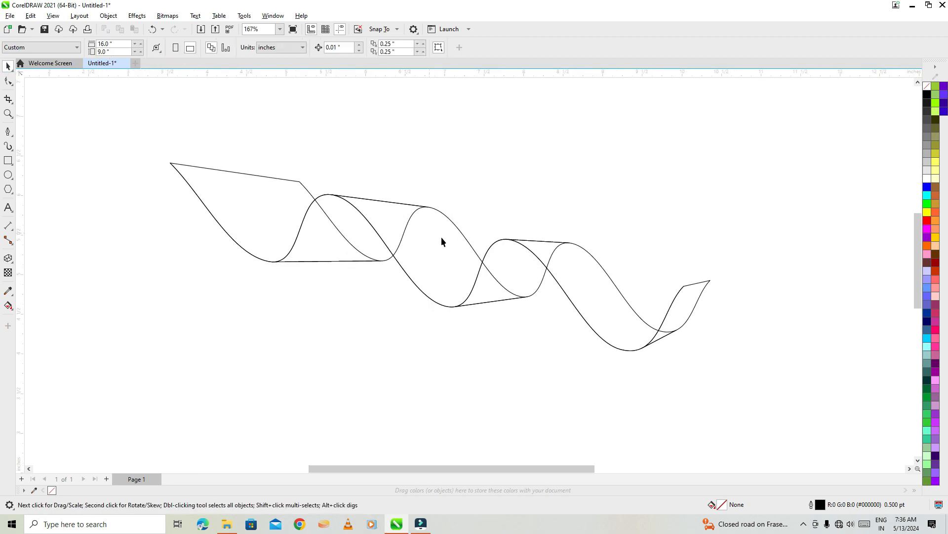
left_click_drag(649, 363, 774, 396)
left_click(59, 17)
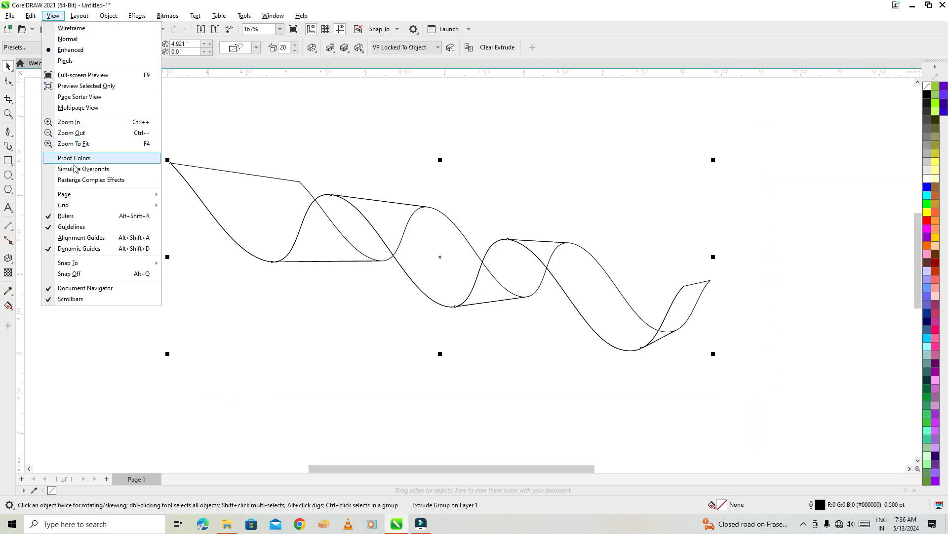
mouse_move(82, 19)
mouse_move(113, 20)
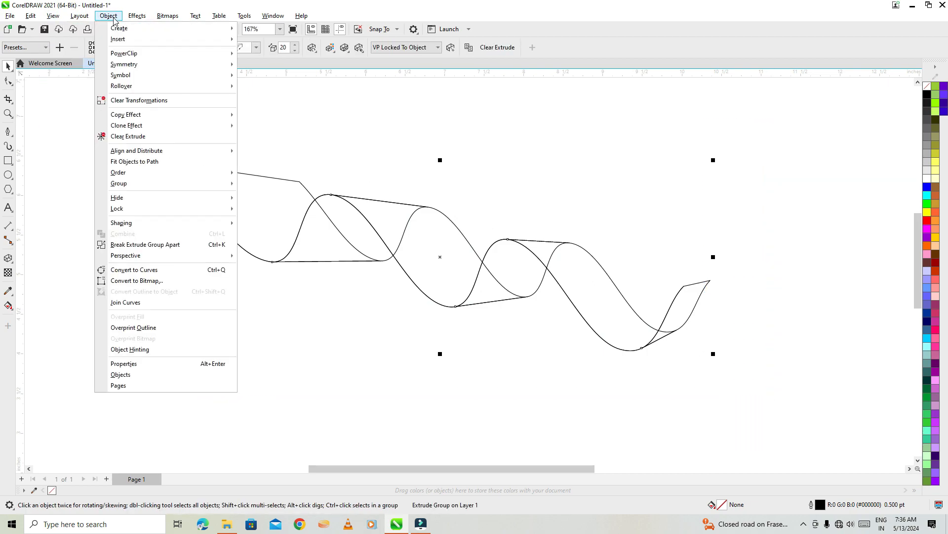
left_click(143, 246)
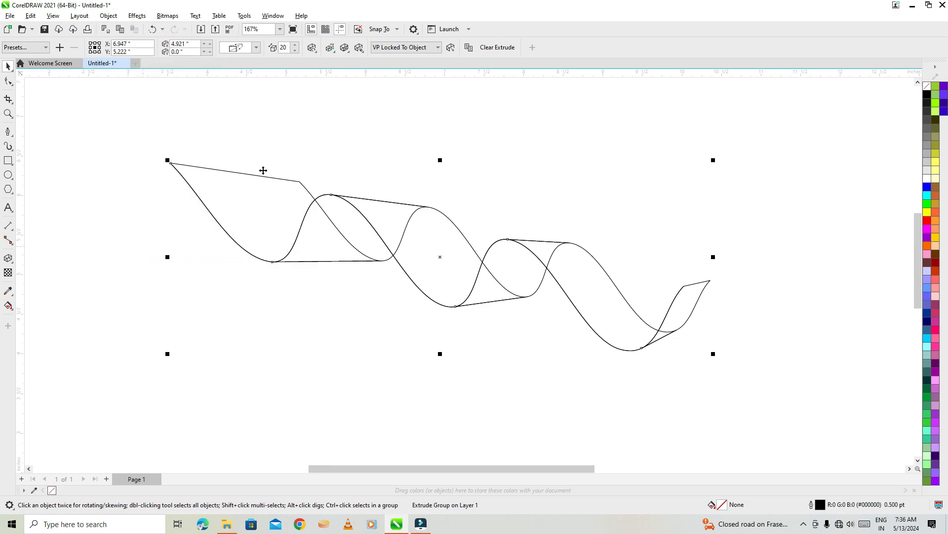
mouse_move(234, 226)
left_mouse_down()
mouse_move(155, 279)
mouse_move(175, 324)
mouse_move(261, 358)
left_mouse_up()
key("Delete")
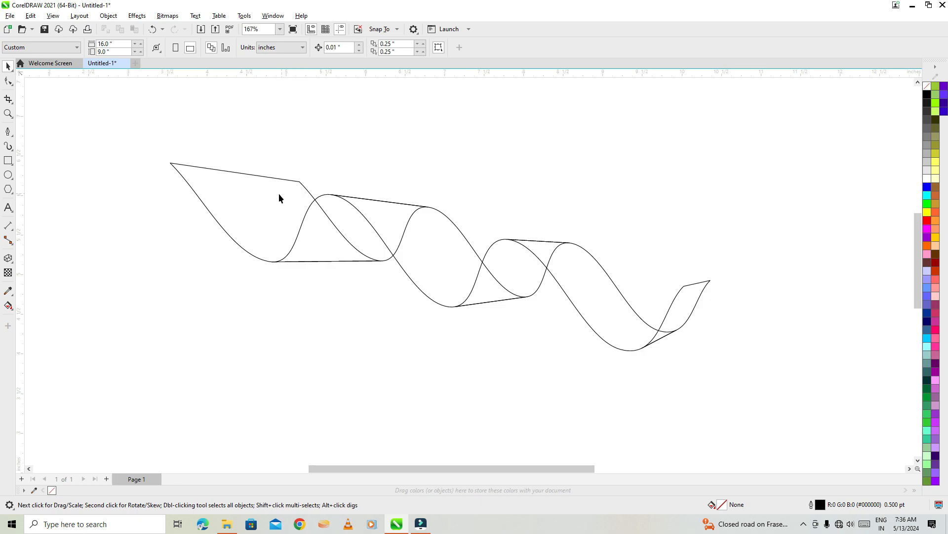
Ungroup all the objects in the group of extruded ribbon faces
left_click_drag(280, 192, 147, 195)
key("ctrl+z")
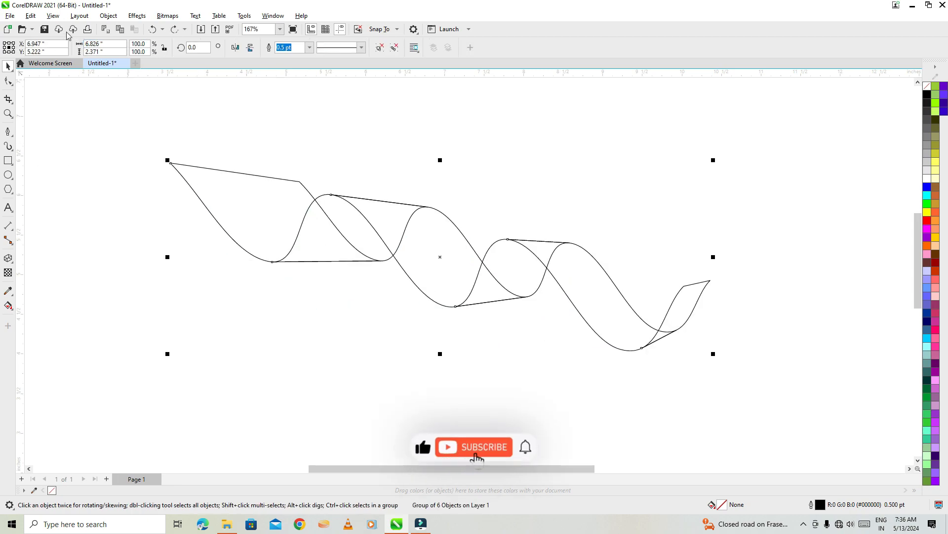
left_click(108, 15)
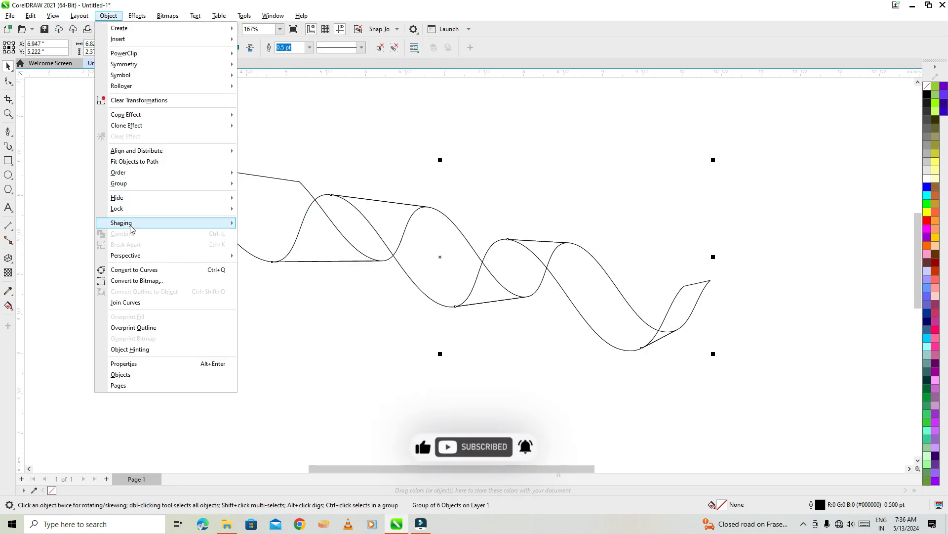
mouse_move(174, 189)
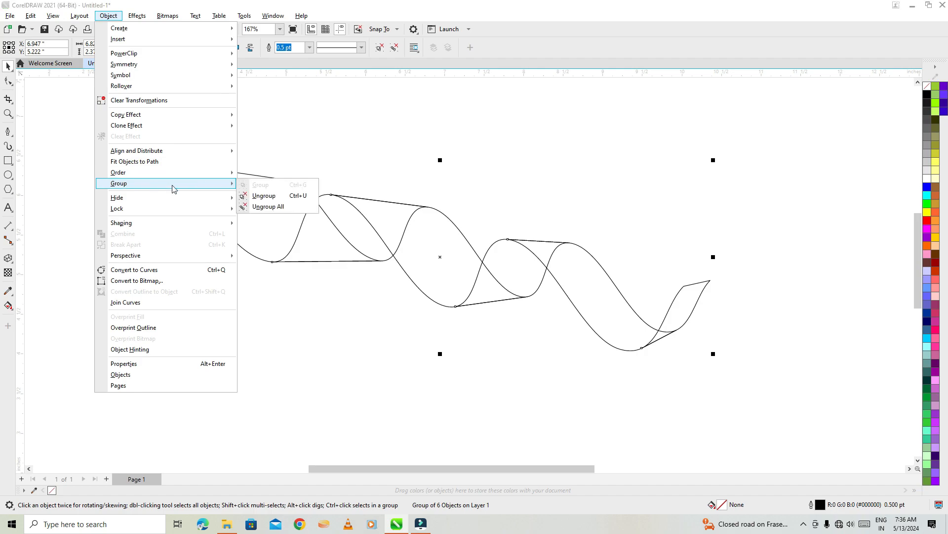
left_click(280, 206)
Try moving individual ribbon faces away from the shape, and undo each move
left_click(300, 328)
left_click(186, 225)
key("ctrl+z")
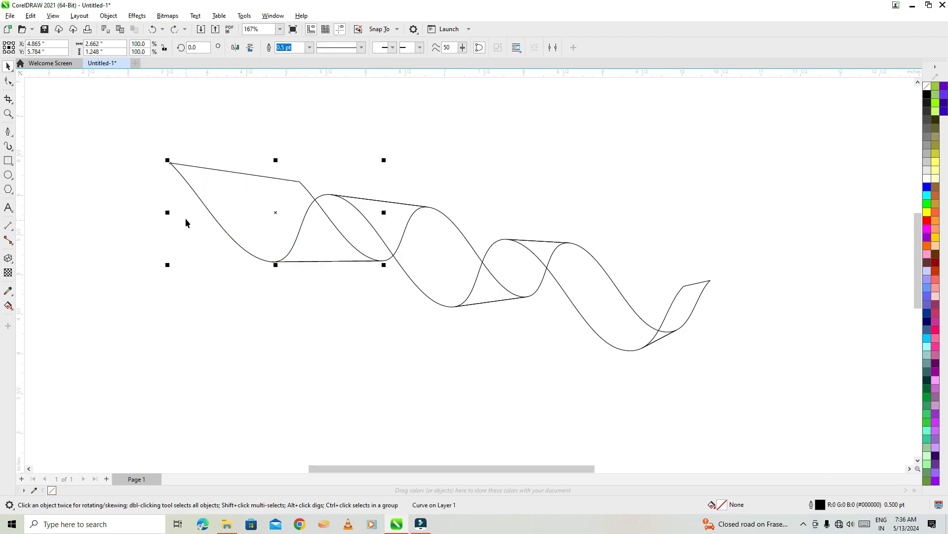
left_click_drag(444, 262, 399, 354)
key("ctrl+z")
left_click(139, 221)
Apply a linear fountain fill from the first ribbon face's upper-left corner to its lower edge, skewed to follow the slanted upper edge
left_click(12, 309)
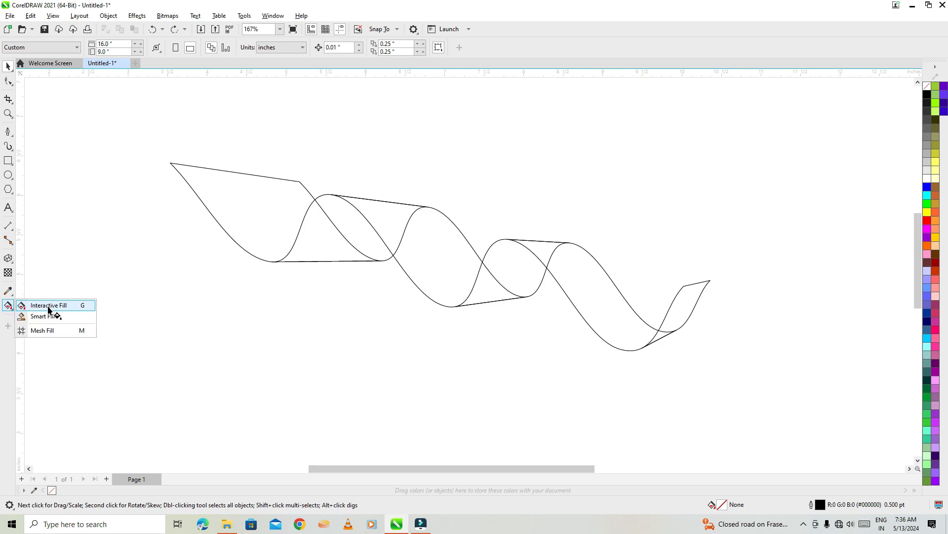
left_click(50, 307)
left_click(201, 178)
left_click_drag(182, 165, 267, 261)
left_click_drag(279, 81, 300, 182)
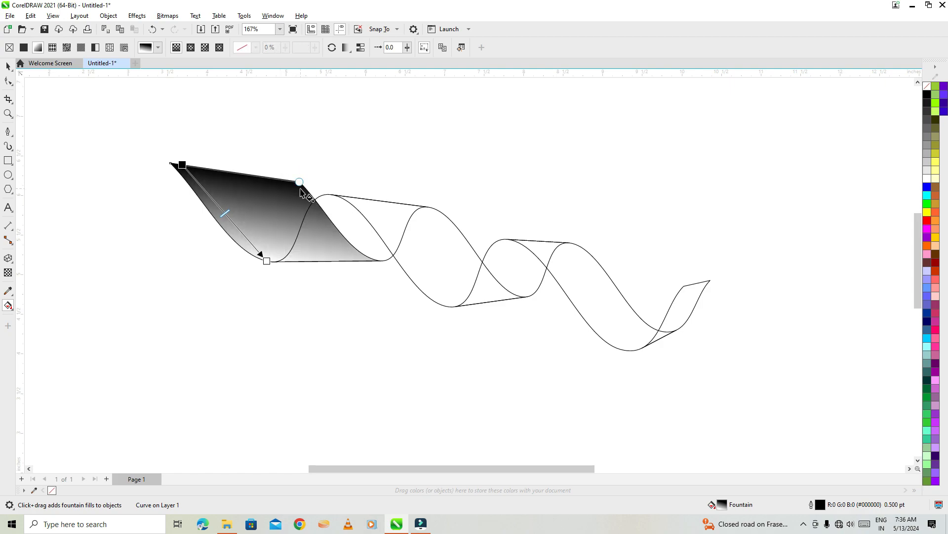
Set the first face's gradient to run from bright green to dark green and extend its end slightly past the lower edge
left_click_drag(930, 209, 183, 165)
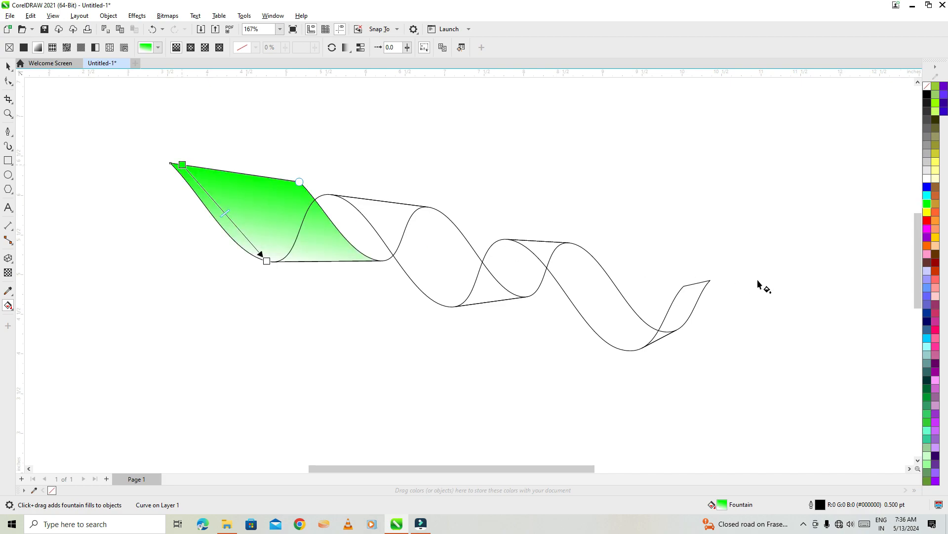
left_click_drag(928, 391, 267, 262)
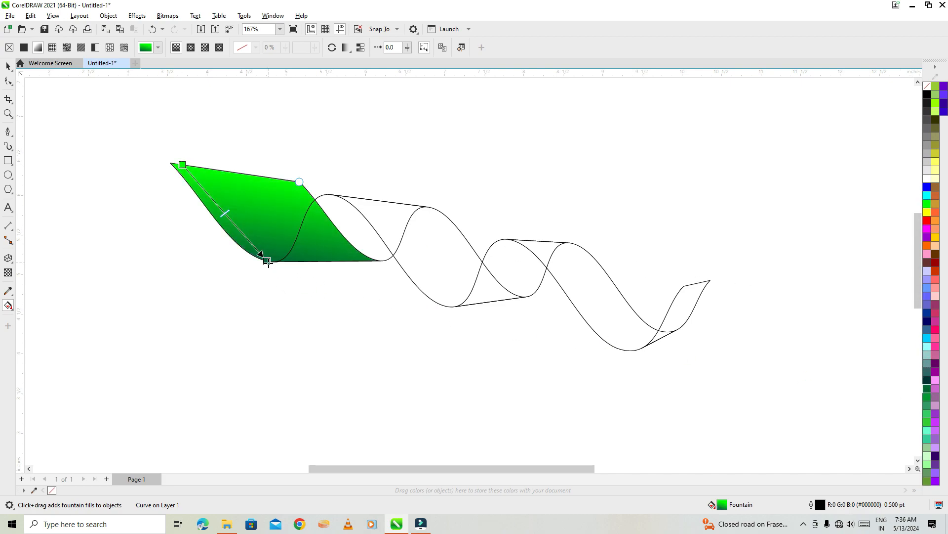
left_click(267, 262)
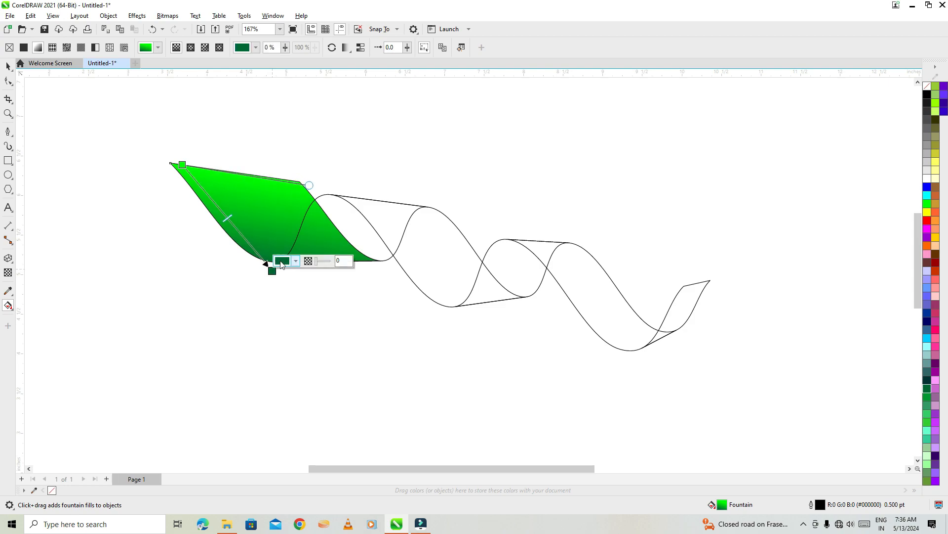
left_click_drag(310, 184, 299, 181)
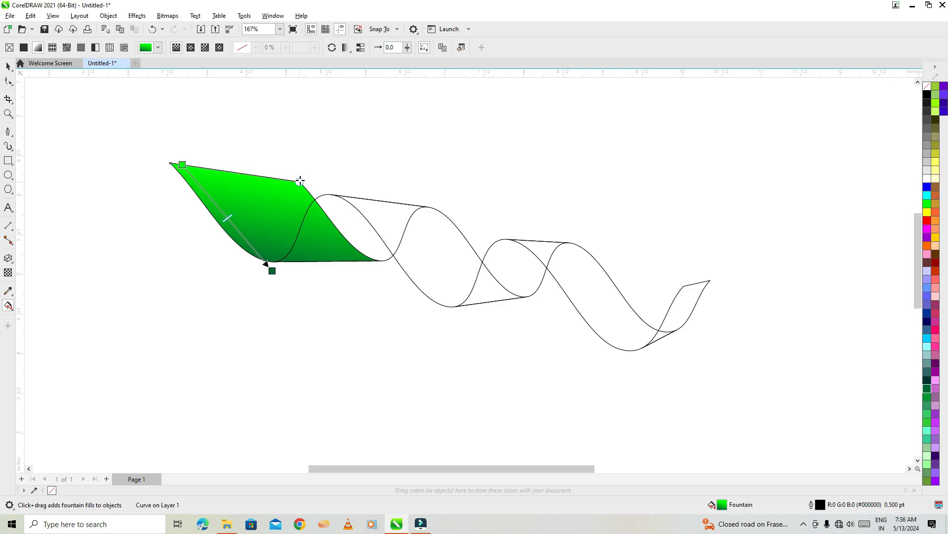
key("Escape")
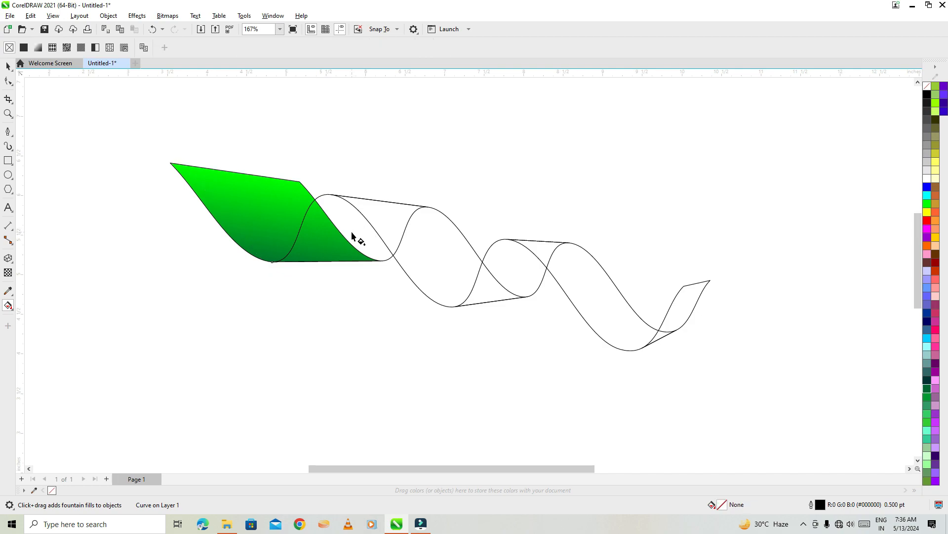
Give the second ribbon face the same green gradient, running from bright green at its lower edge to dark green at its upper edge
left_click(349, 232)
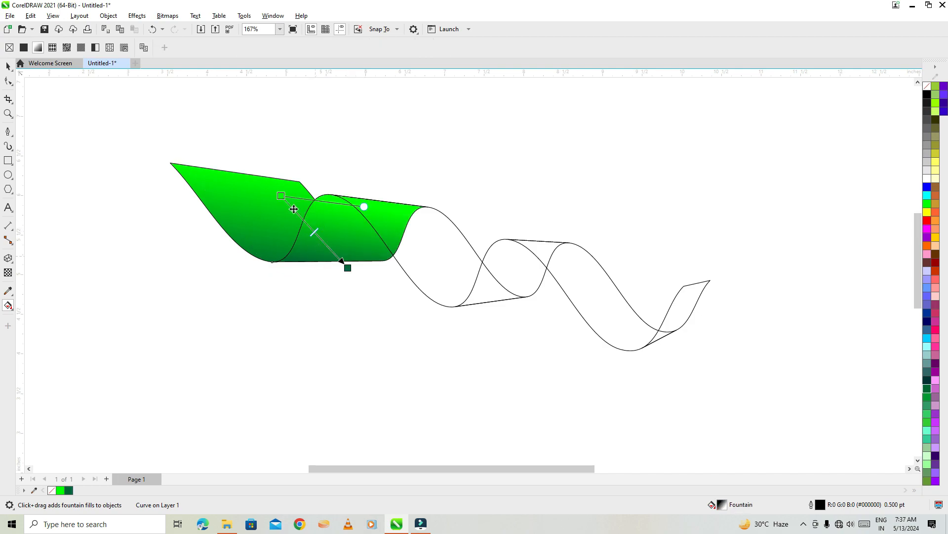
left_click_drag(280, 196, 272, 262)
left_click_drag(348, 267, 379, 261)
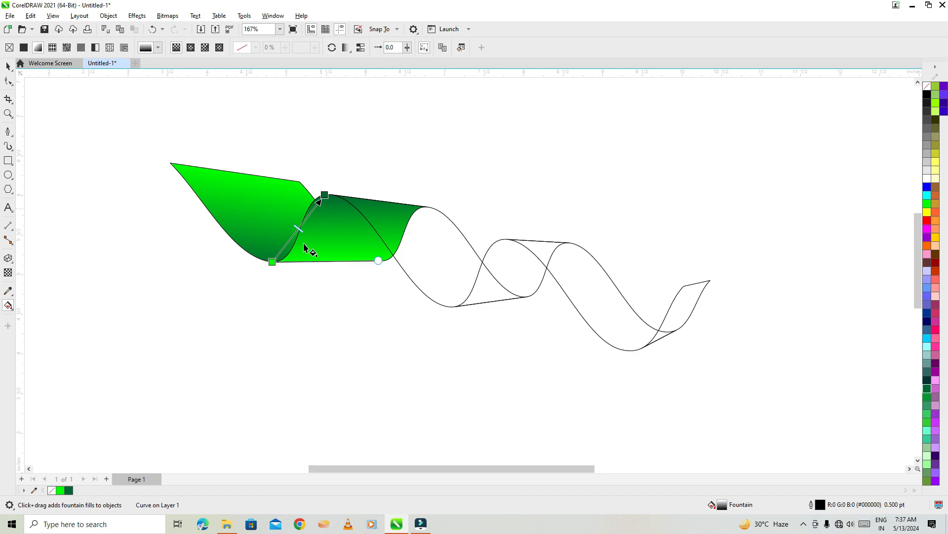
Move the start of the second face's gradient slightly inward from its lower-left corner and align the skew with the lower edge
left_click_drag(322, 194, 309, 192)
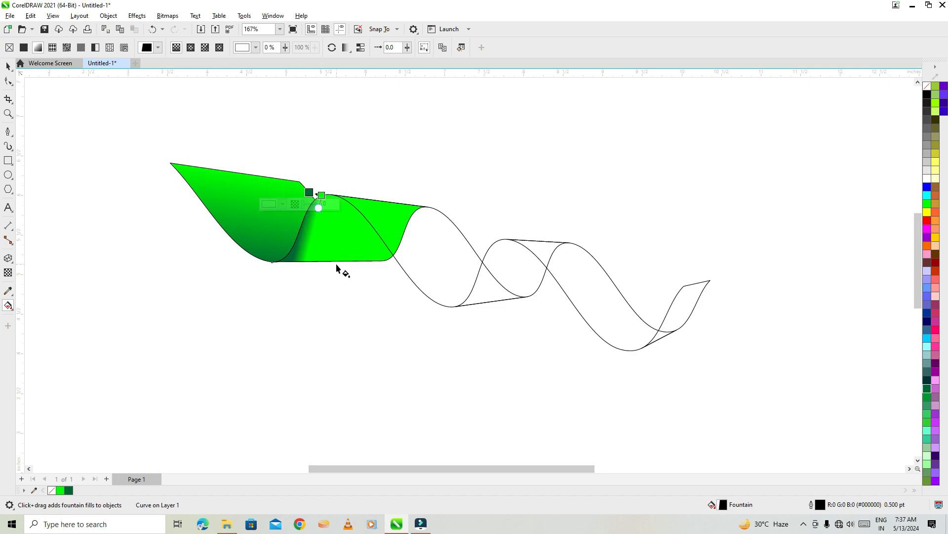
key("ctrl+z")
left_click_drag(272, 261, 287, 254)
left_click_drag(375, 245, 370, 254)
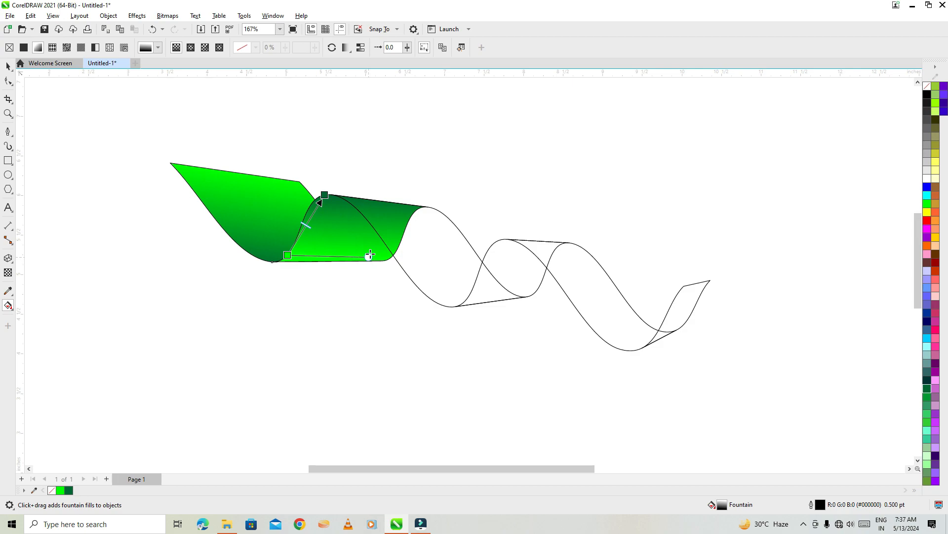
Give the third ribbon face the green gradient, bright at the upper edge and dark at the bottom, skewed along the slanted upper edge
left_click(432, 253)
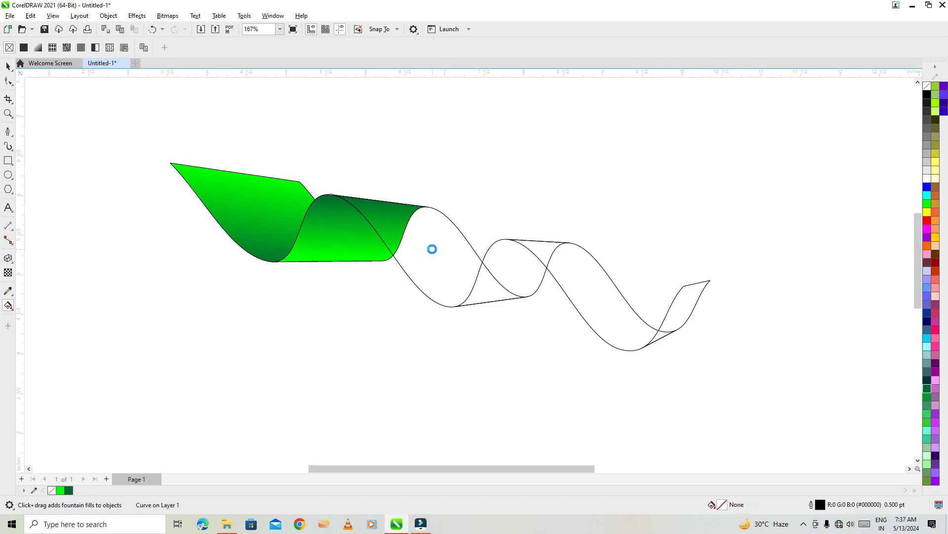
left_click_drag(350, 202, 441, 309)
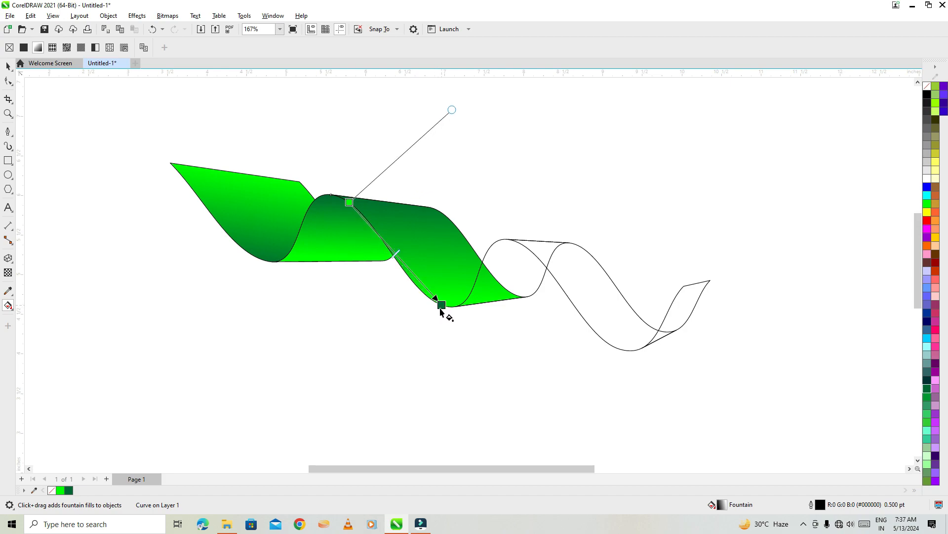
left_click_drag(452, 110, 471, 220)
Fill the fourth ribbon face with the green gradient from bright at its lower edge to dark at its upper curve, skewed along the lower edge
left_click(520, 268)
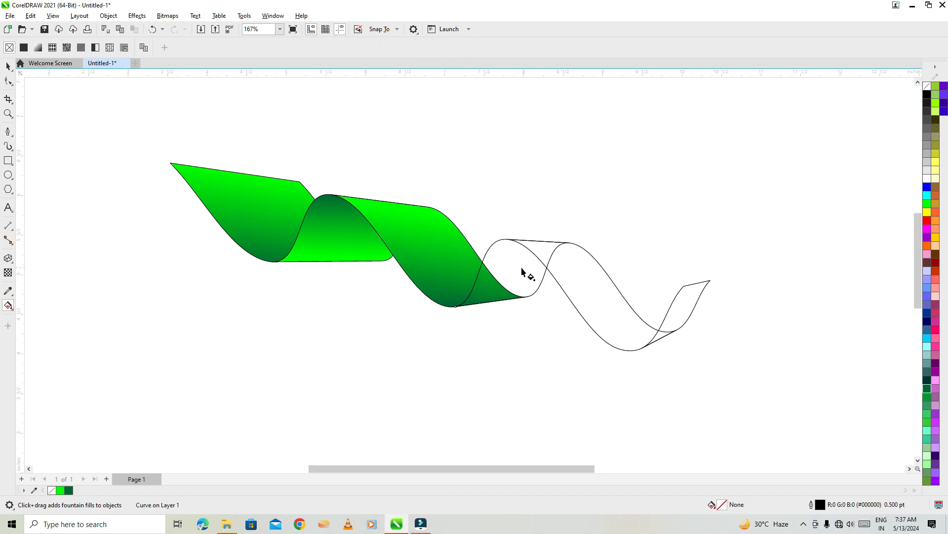
key("ctrl+r")
left_click_drag(481, 306, 506, 239)
left_click_drag(414, 285, 469, 294)
key("ctrl+z")
left_click_drag(413, 282, 542, 301)
Fill the fifth ribbon face with the green gradient from bright at its upper edge to dark at its lower curve, skewed along the upper edge
left_click(575, 287)
key("ctrl+r")
left_click_drag(540, 251, 619, 349)
left_click_drag(638, 172, 664, 256)
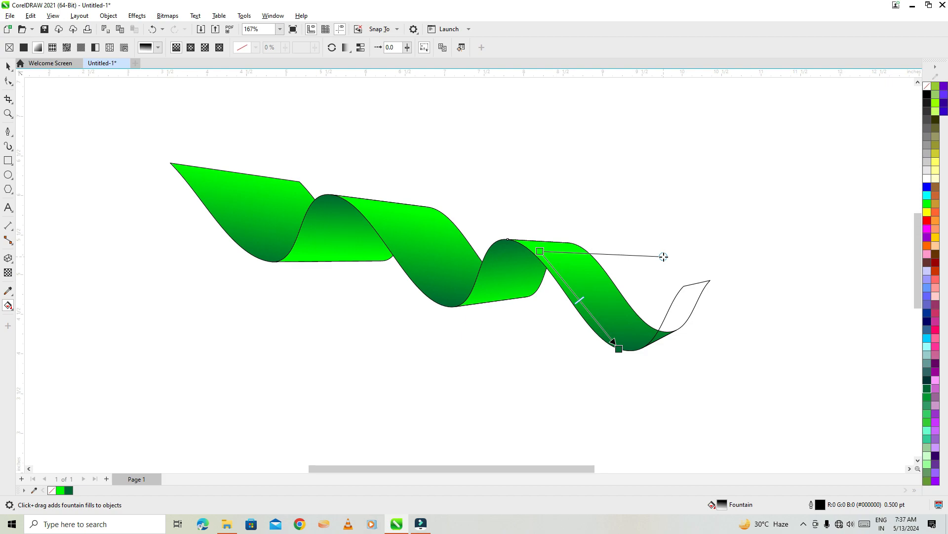
Fill the small end face with the green gradient from bright at its base to dark at its tip, skewed along the lower edge
left_click(677, 303)
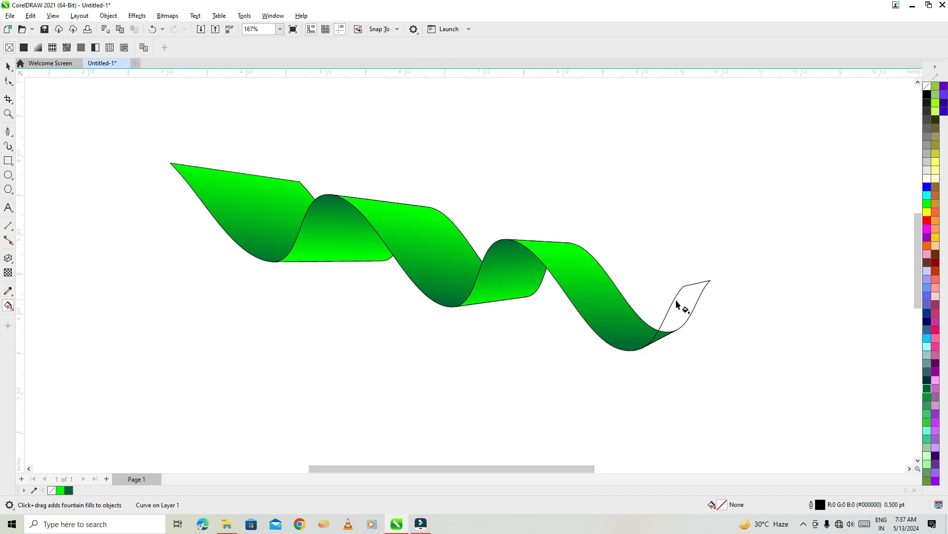
key("ctrl+r")
mouse_move(662, 338)
left_mouse_down()
mouse_move(663, 306)
mouse_move(697, 283)
mouse_move(686, 282)
left_mouse_up()
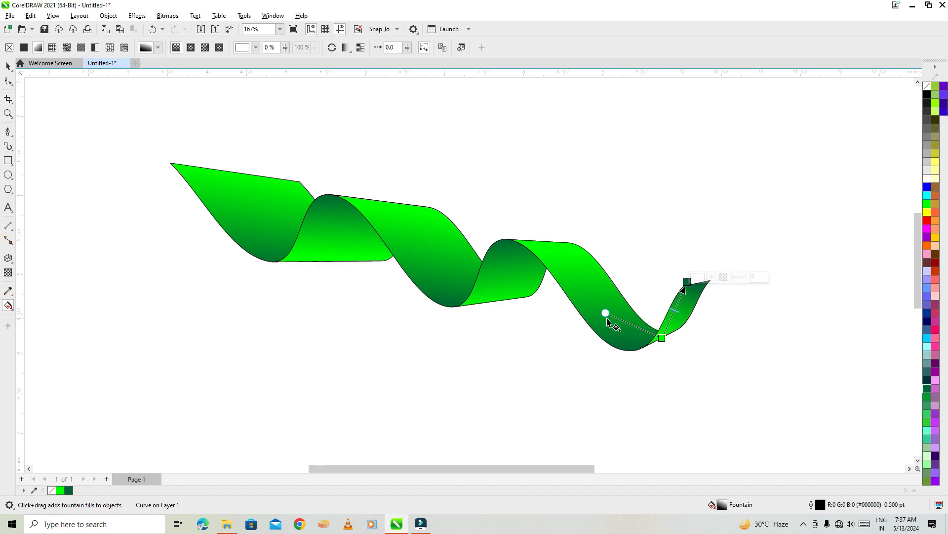
left_click_drag(606, 315, 687, 326)
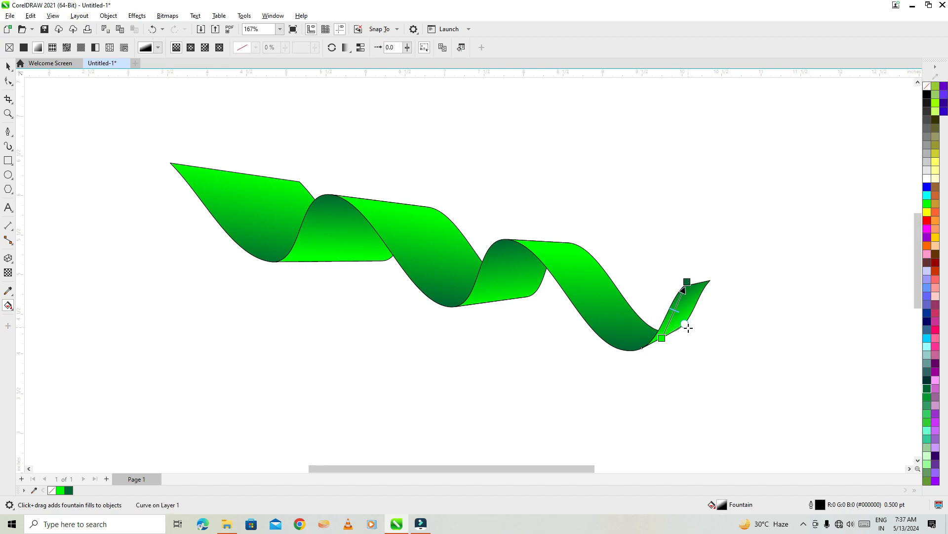
Remove the outline from all six ribbon faces and group them
left_click(8, 66)
left_click(102, 194)
left_click_drag(75, 106, 784, 404)
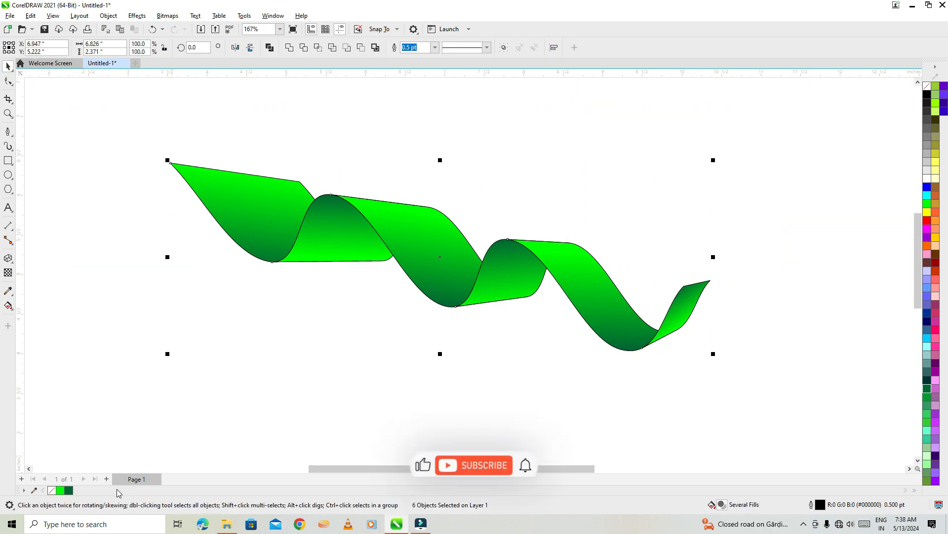
right_click(52, 496)
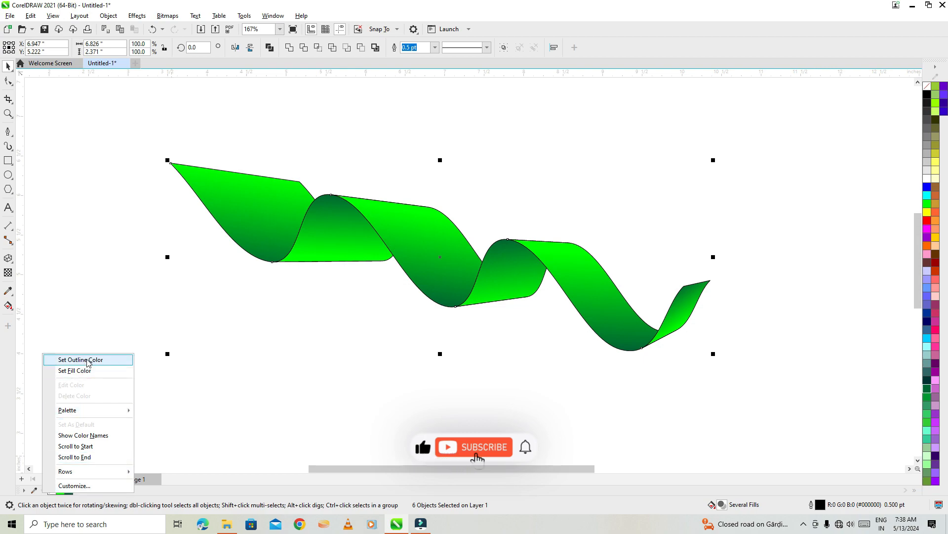
left_click(98, 361)
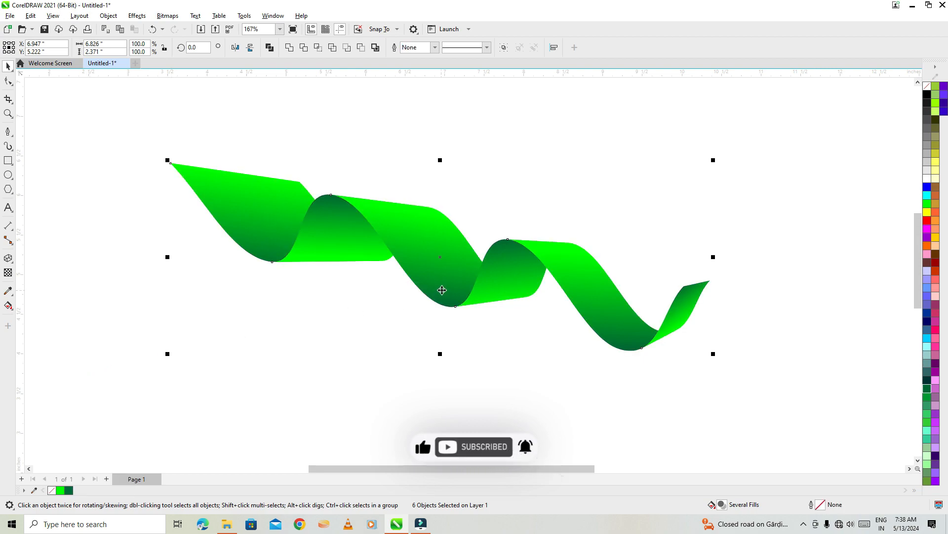
key("ctrl+g")
Center the ribbon group on the page and enlarge it proportionally
scroll(403, 302, "down", 2)
left_click(293, 218)
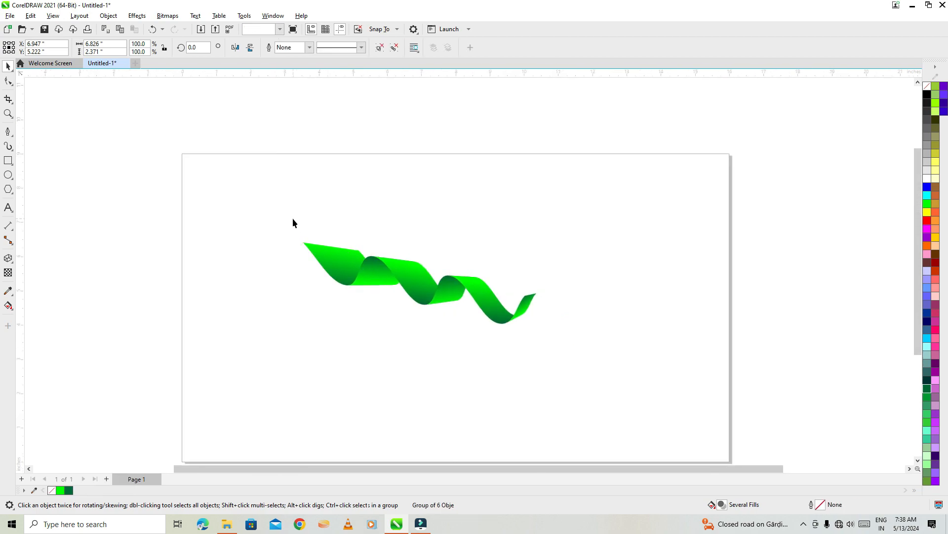
left_click(432, 293)
key("p")
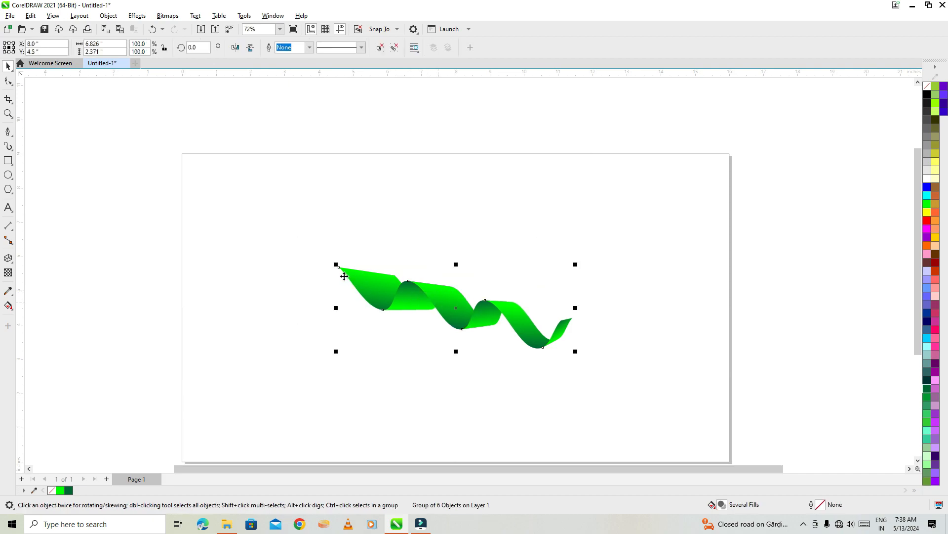
left_click_drag(336, 266, 282, 224)
left_click(434, 352)
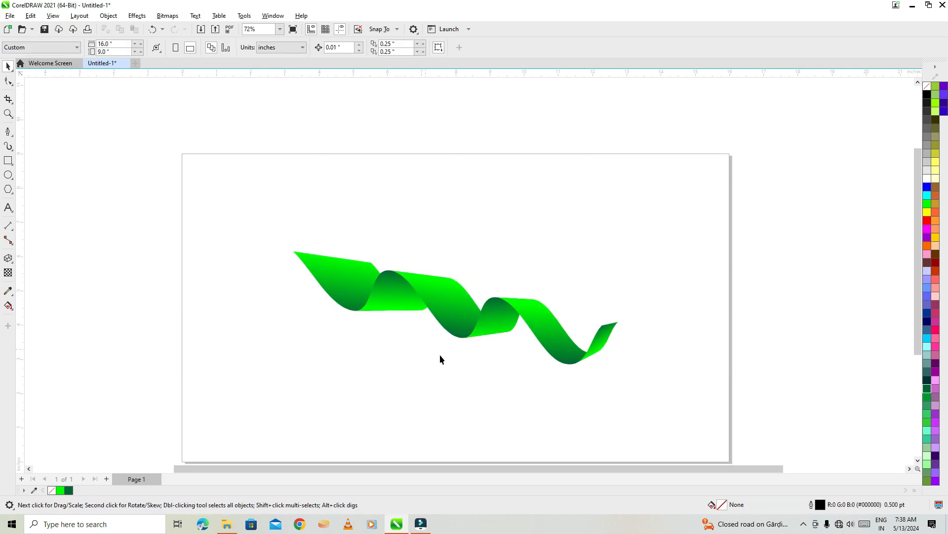
Draw a 16 by 9 inch rectangle centered on the page behind the ribbon and fill it with black
scroll(448, 361, "up", 1)
scroll(326, 271, "up", 5)
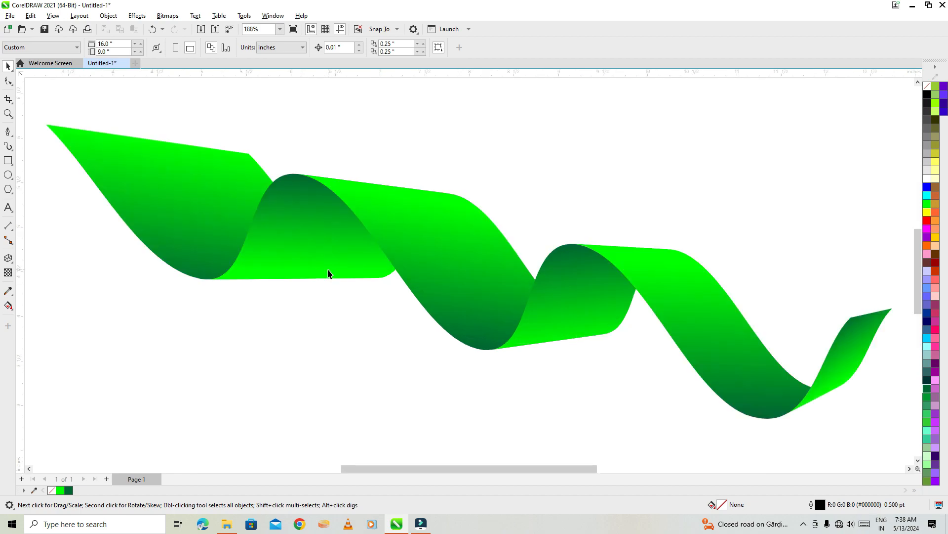
left_click(8, 160)
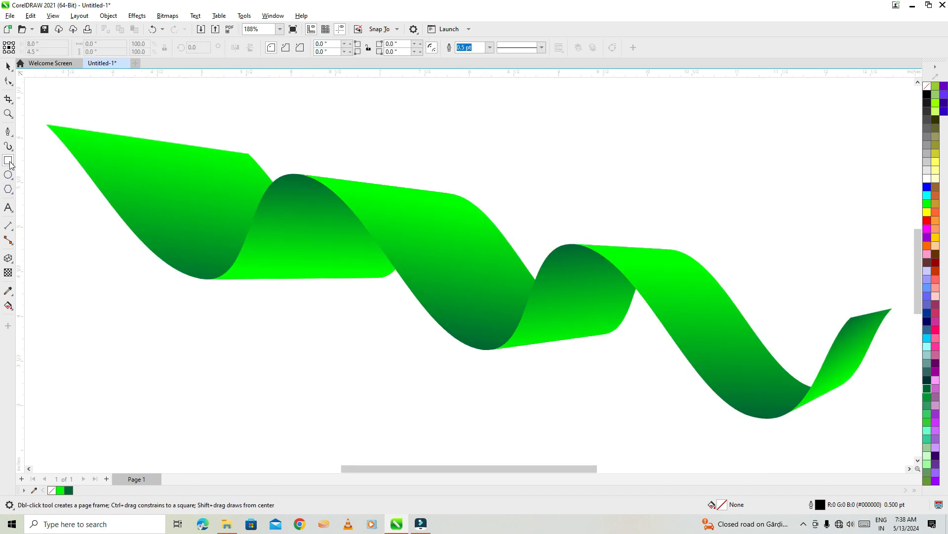
left_click_drag(184, 115, 218, 134)
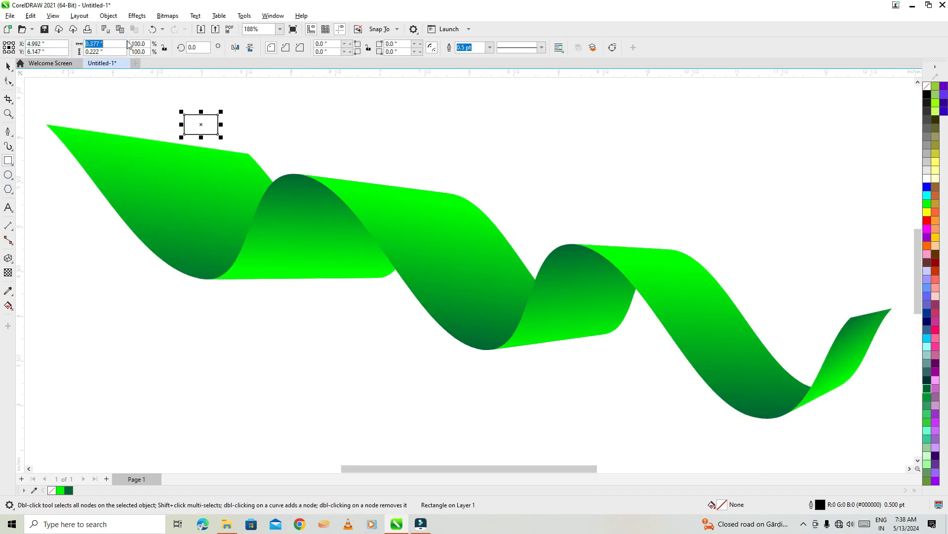
type("16")
key("Tab")
type("9")
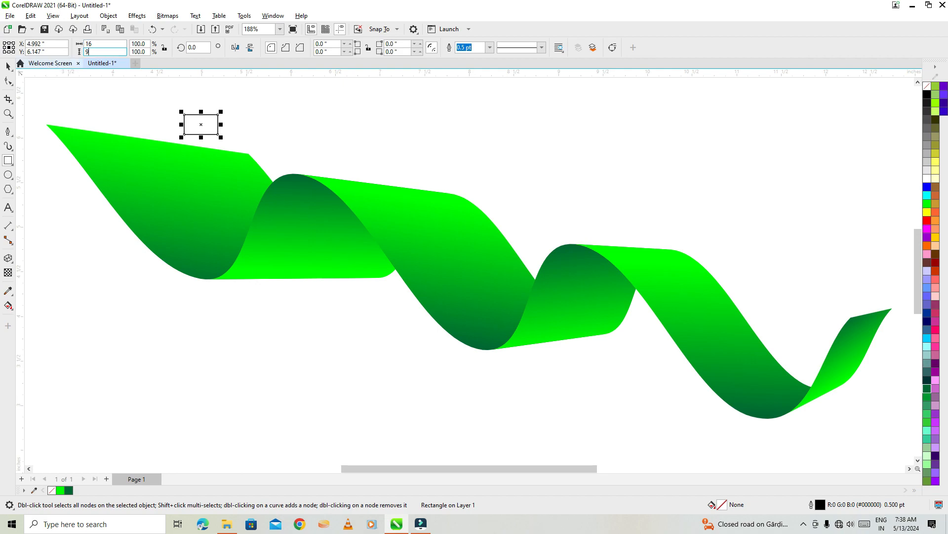
key("Return")
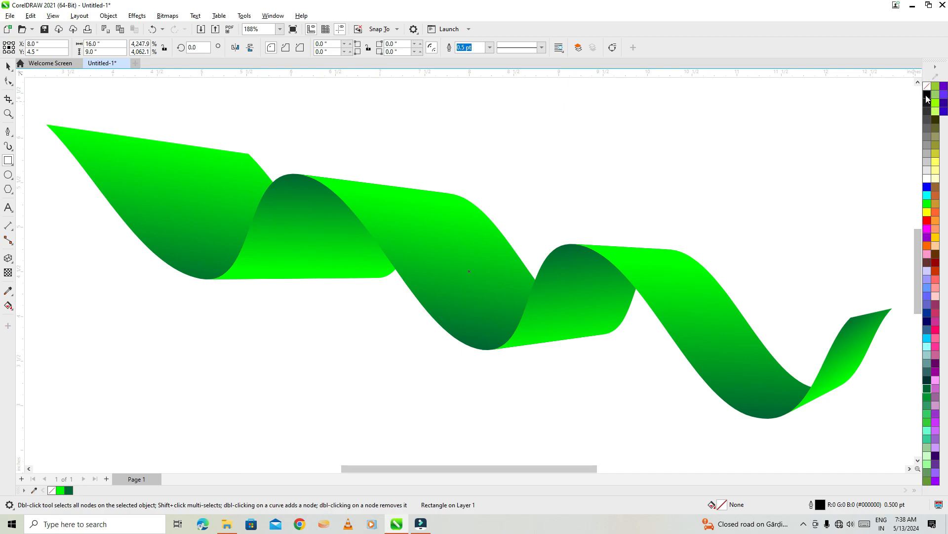
left_click(927, 97)
Show the finished ribbon in full-screen preview
left_click(53, 15)
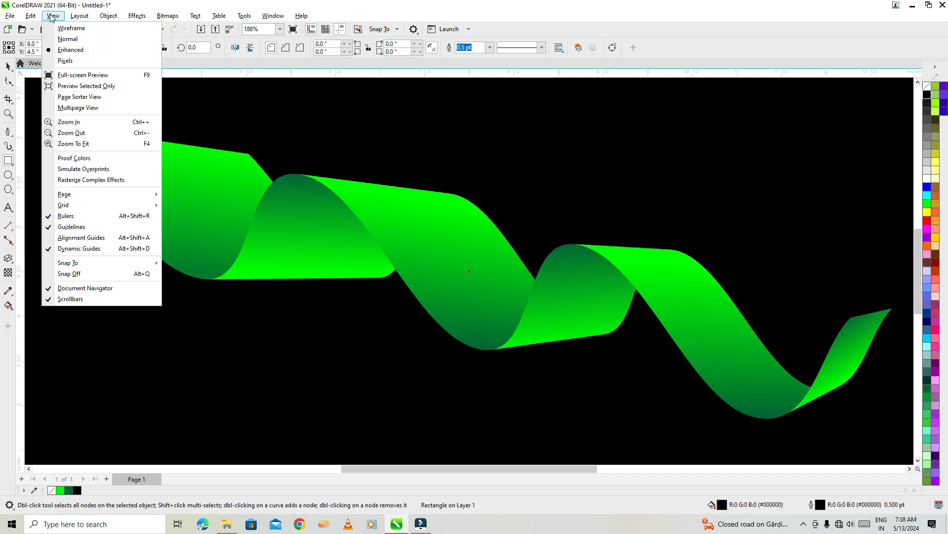
left_click(79, 75)
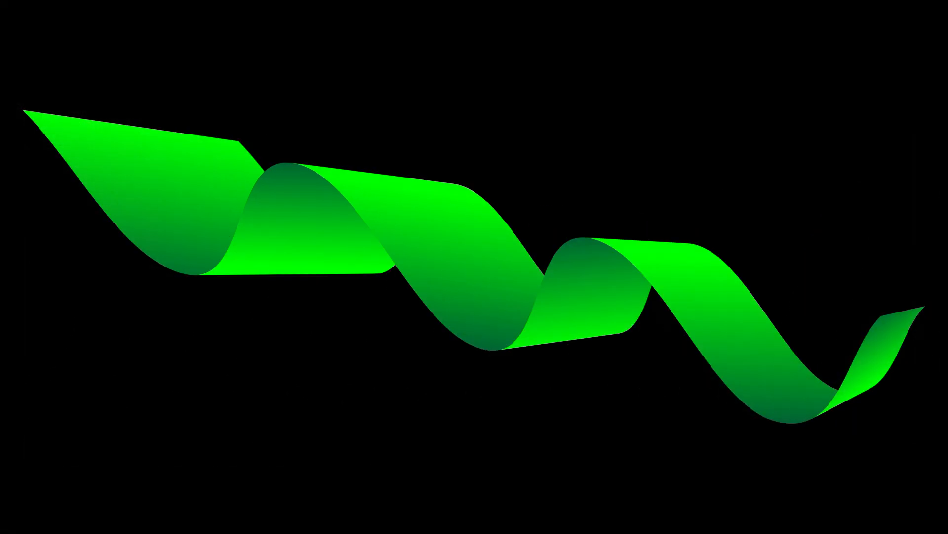